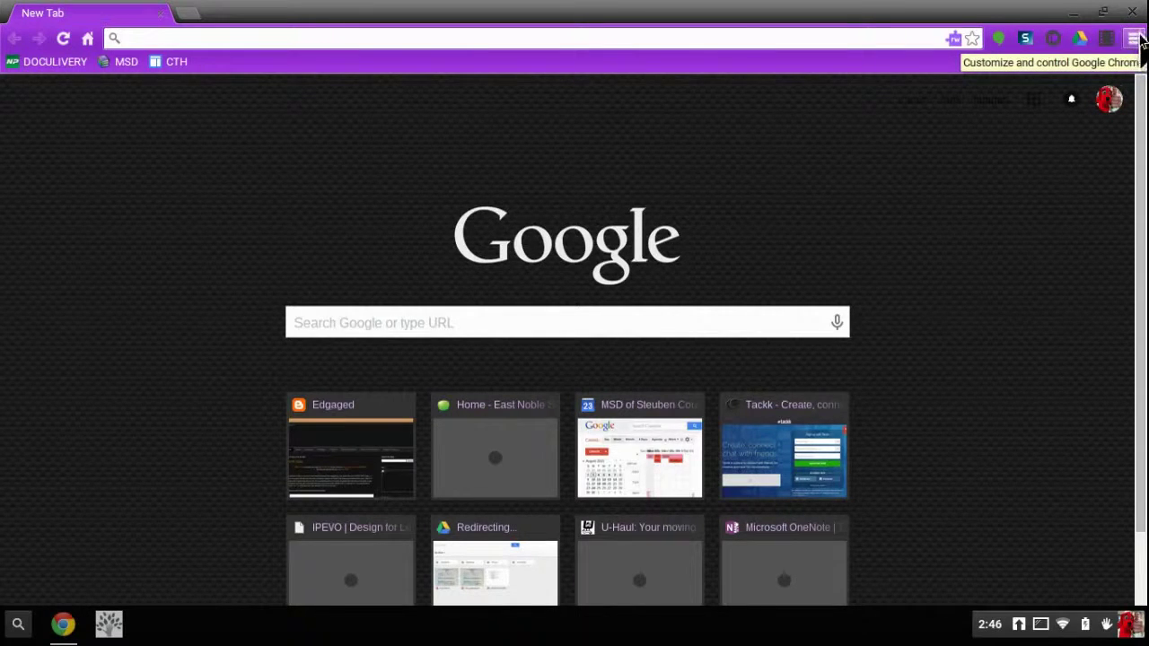
- Open the browser settings and reveal the advanced settings
left_click(1135, 40)
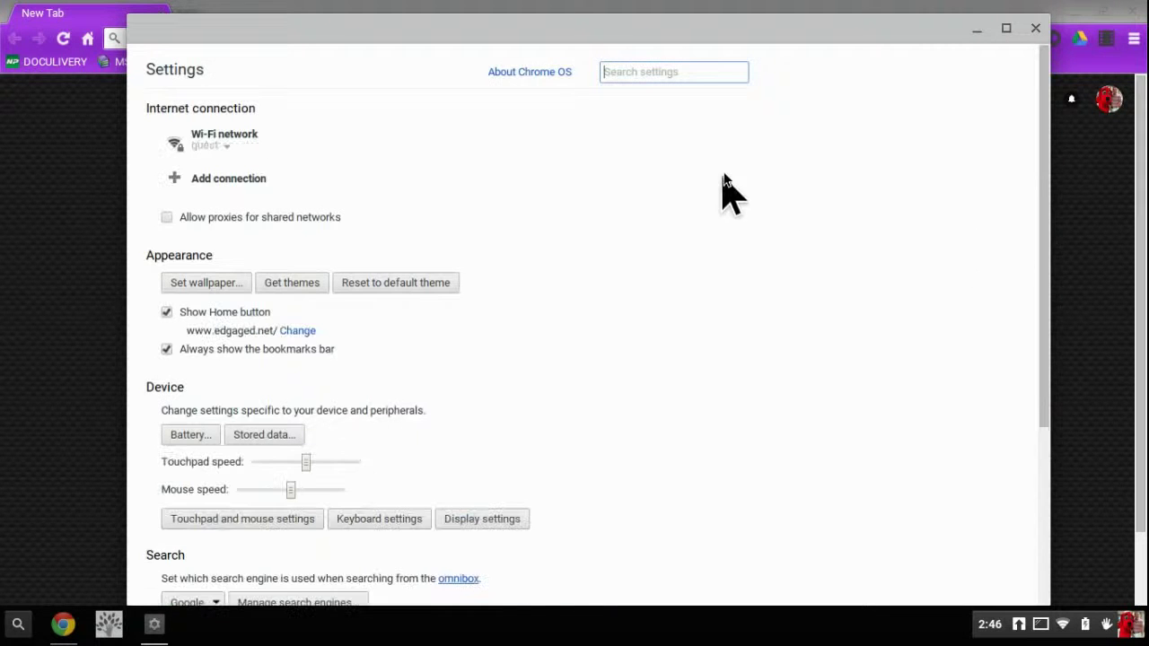
scroll(736, 161, "down", 5)
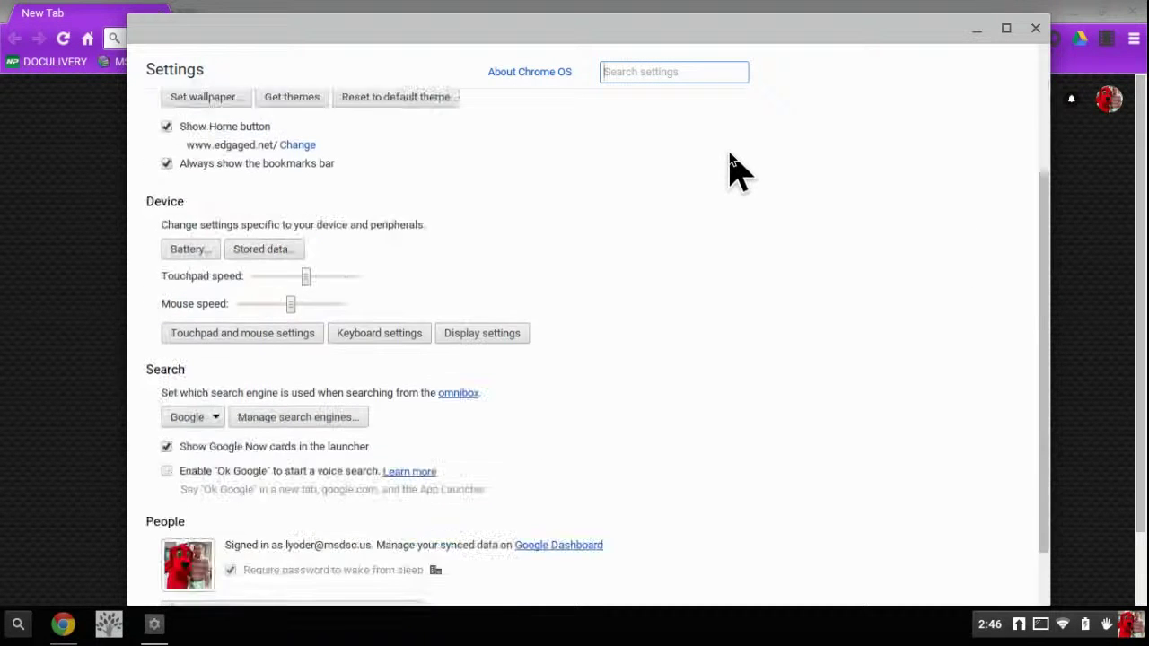
scroll(736, 162, "up", 3)
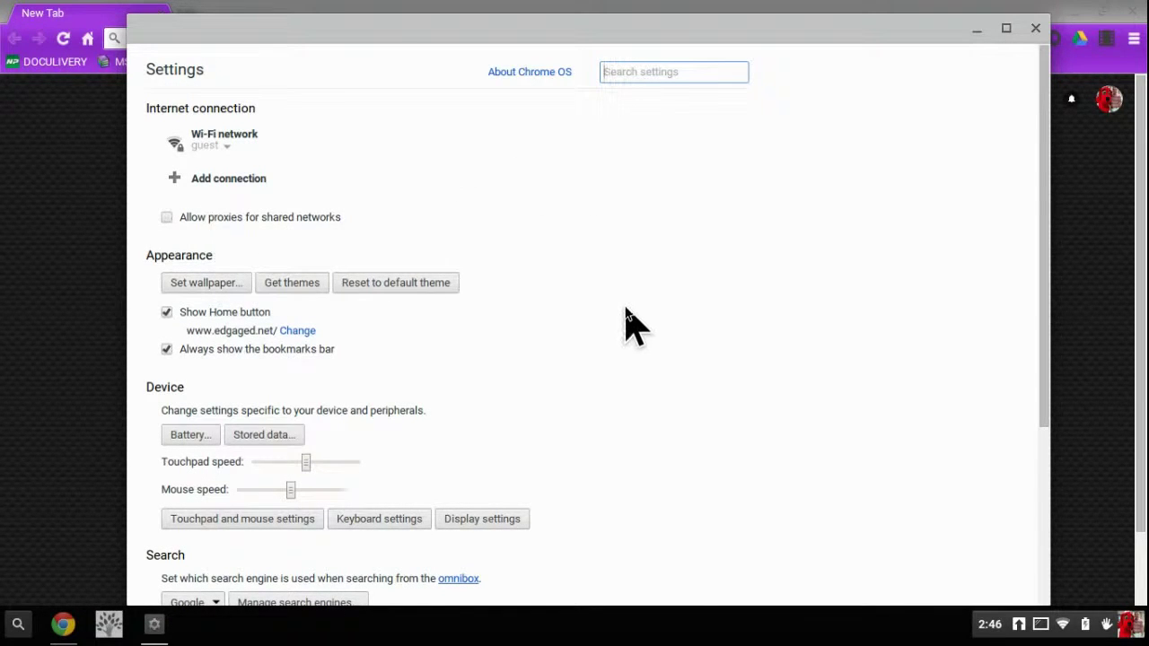
scroll(628, 305, "down", 2)
scroll(629, 305, "down", 3)
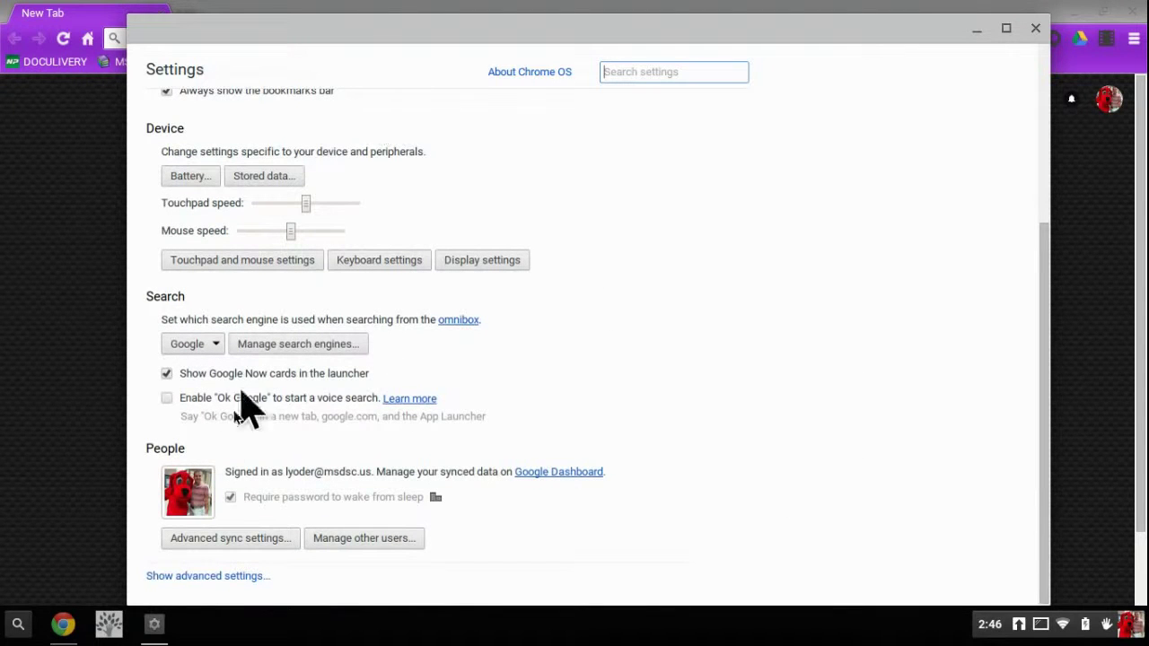
left_click(220, 576)
- Set the On startup option to open a specific page or set of pages
scroll(691, 341, "down", 1)
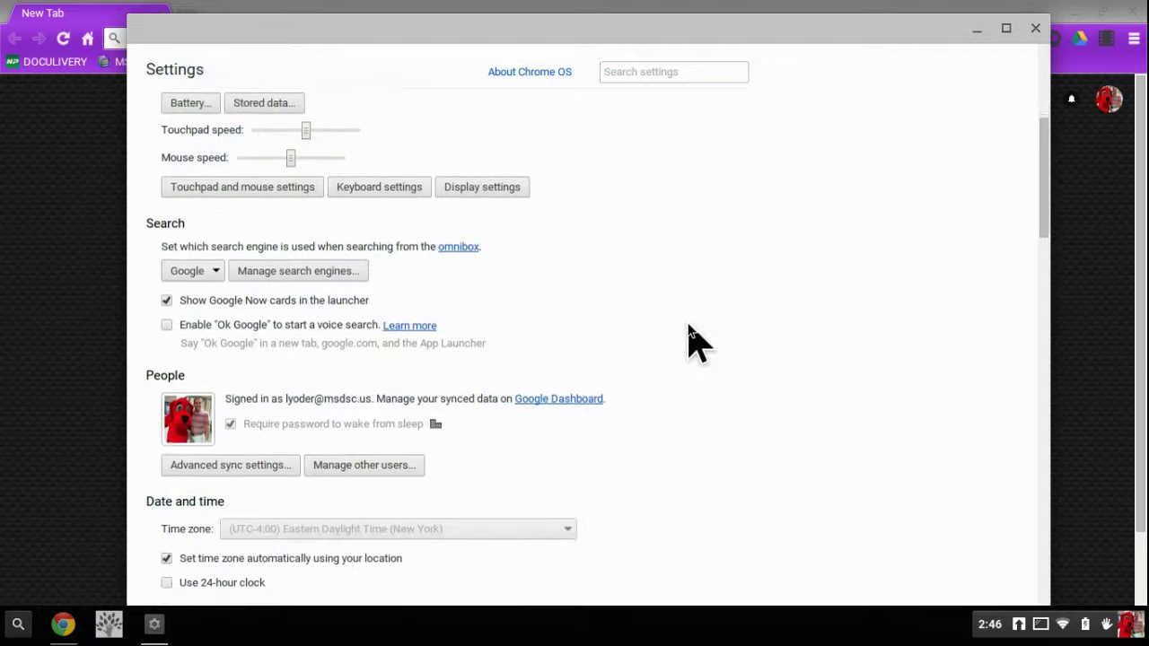
scroll(695, 341, "down", 5)
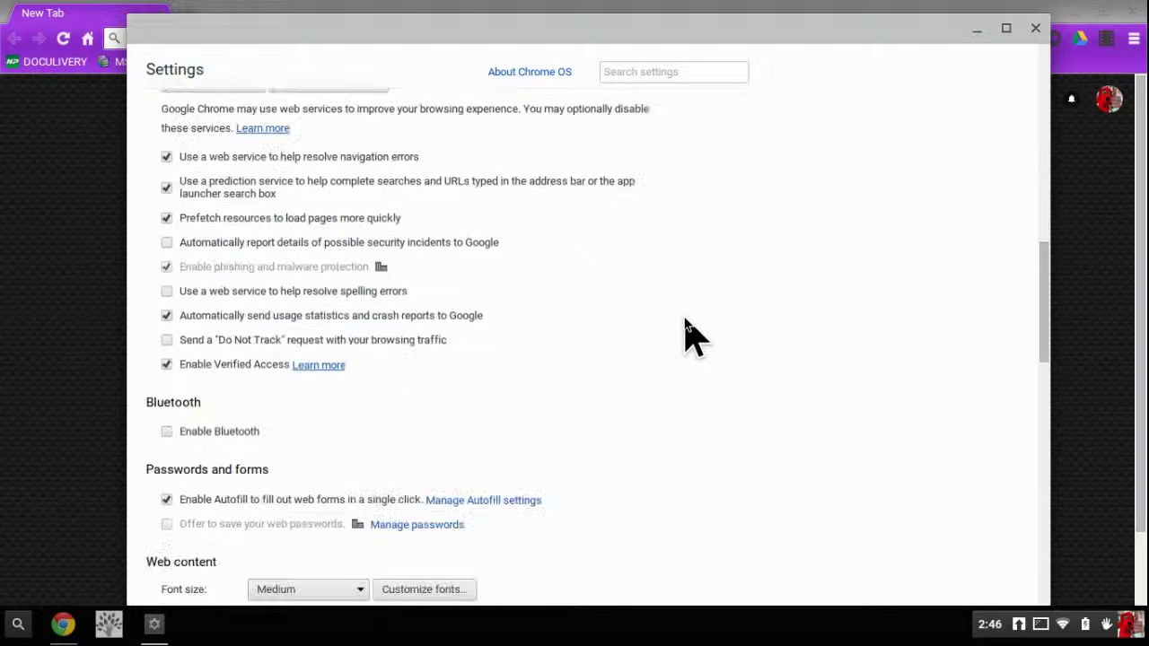
scroll(685, 319, "down", 5)
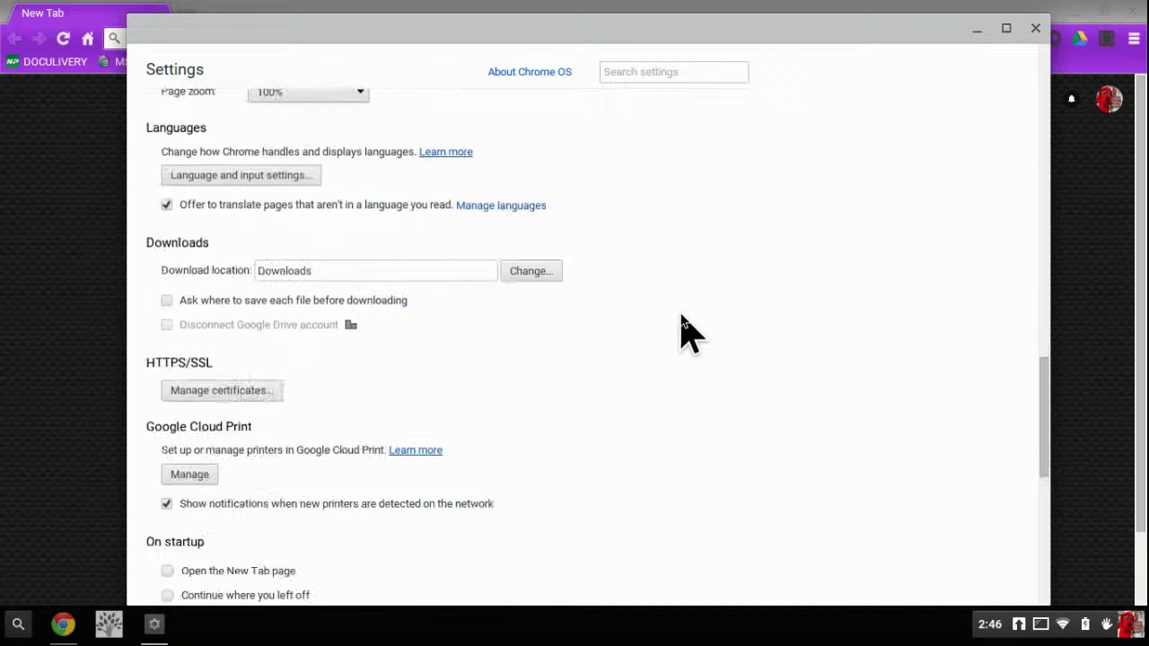
scroll(682, 332, "down", 2)
scroll(678, 314, "down", 1)
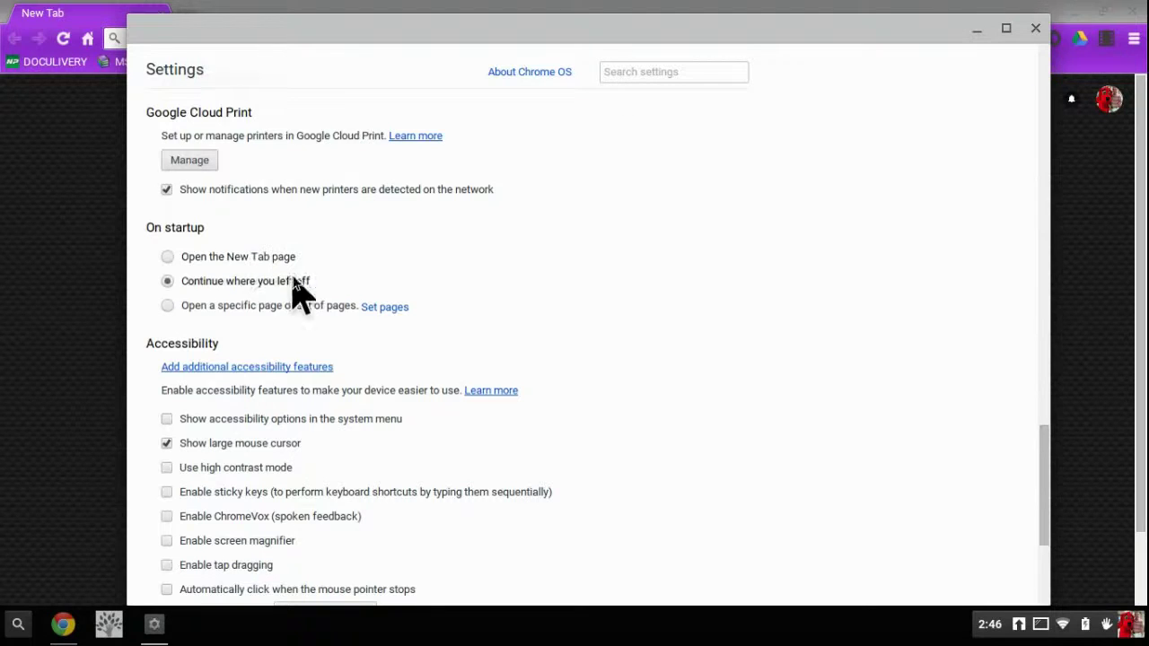
left_click(278, 305)
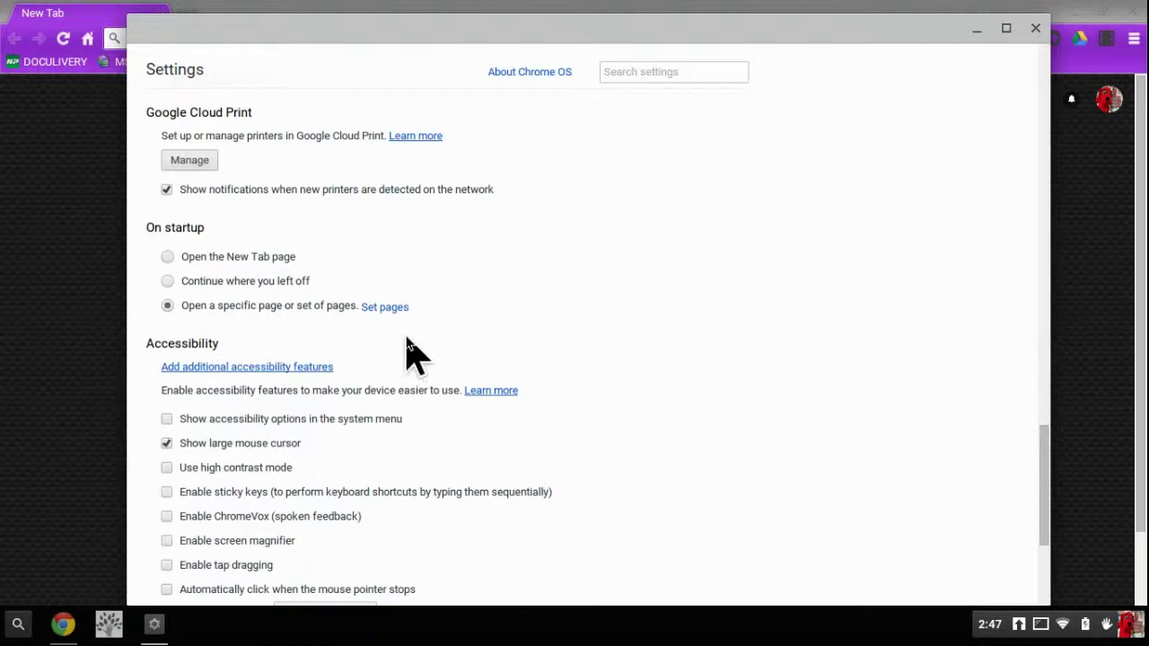
- Remove the existing startup page, add mail.google.com as the startup page, save the list and close the settings
left_click(386, 307)
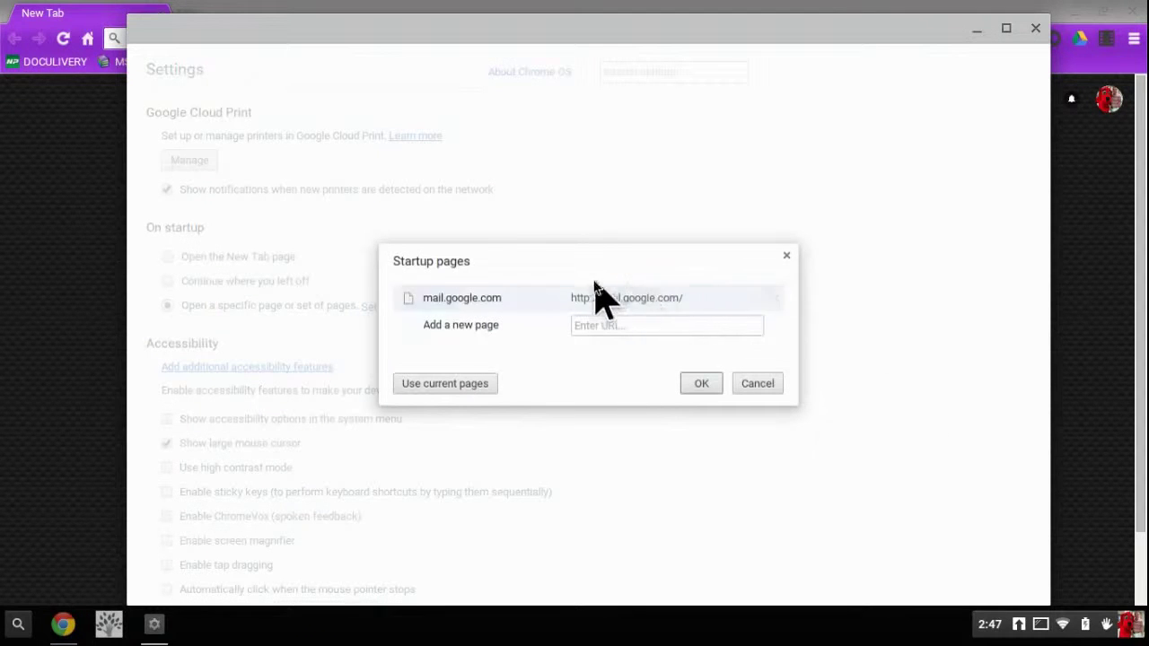
left_click(777, 298)
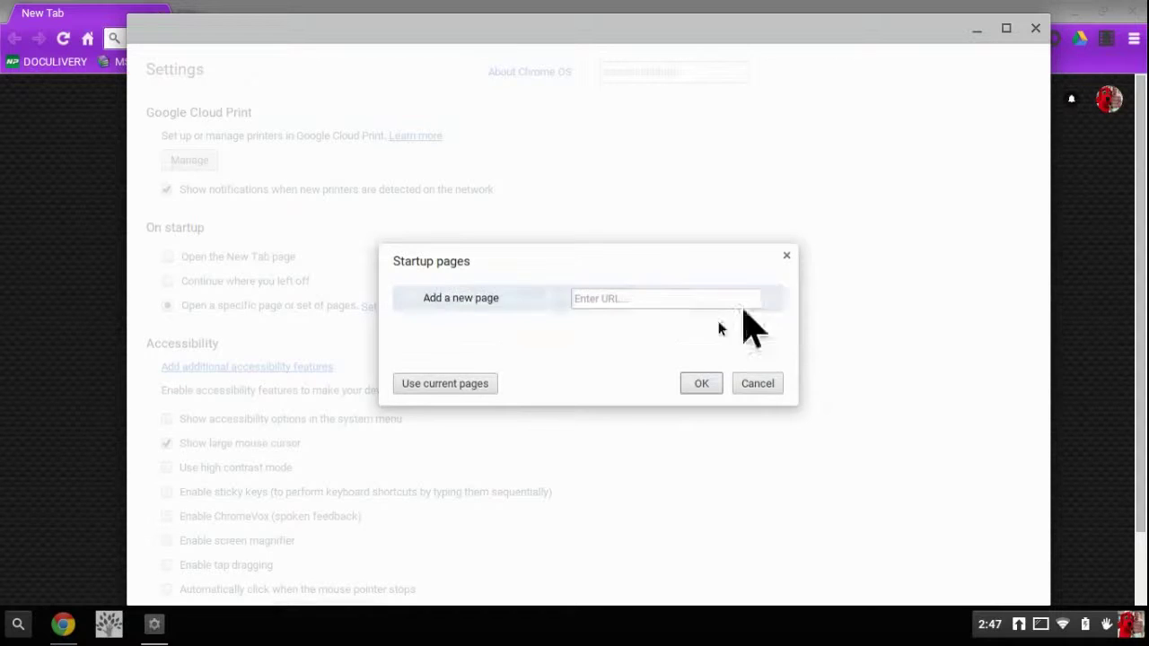
left_click(622, 307)
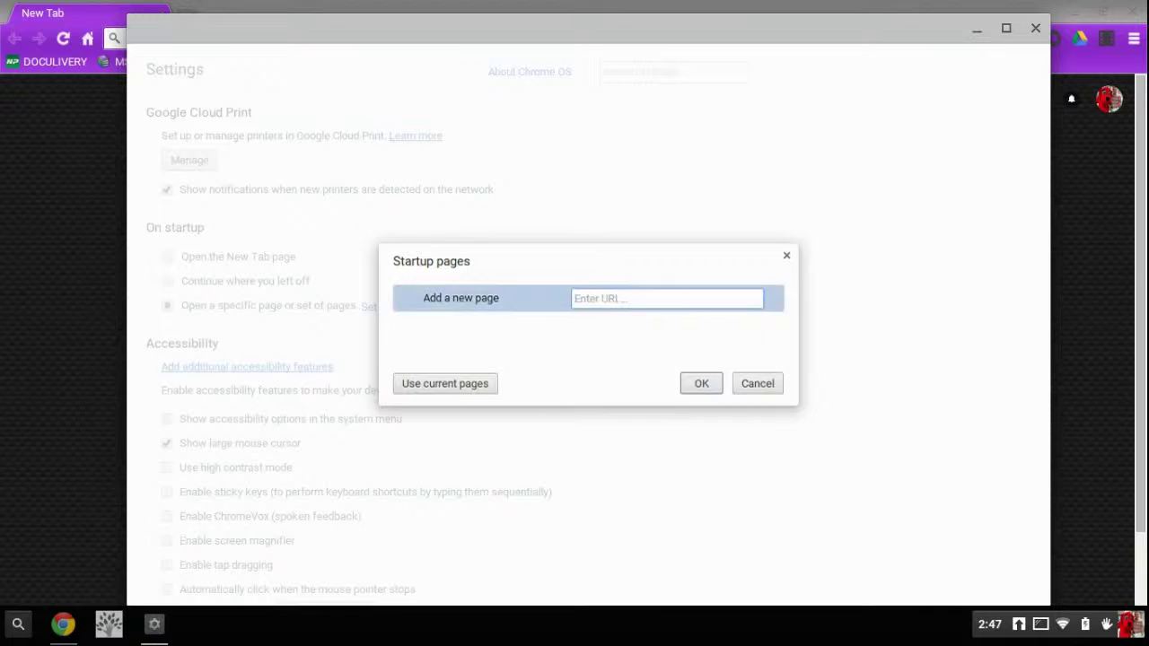
type("mail.google.com")
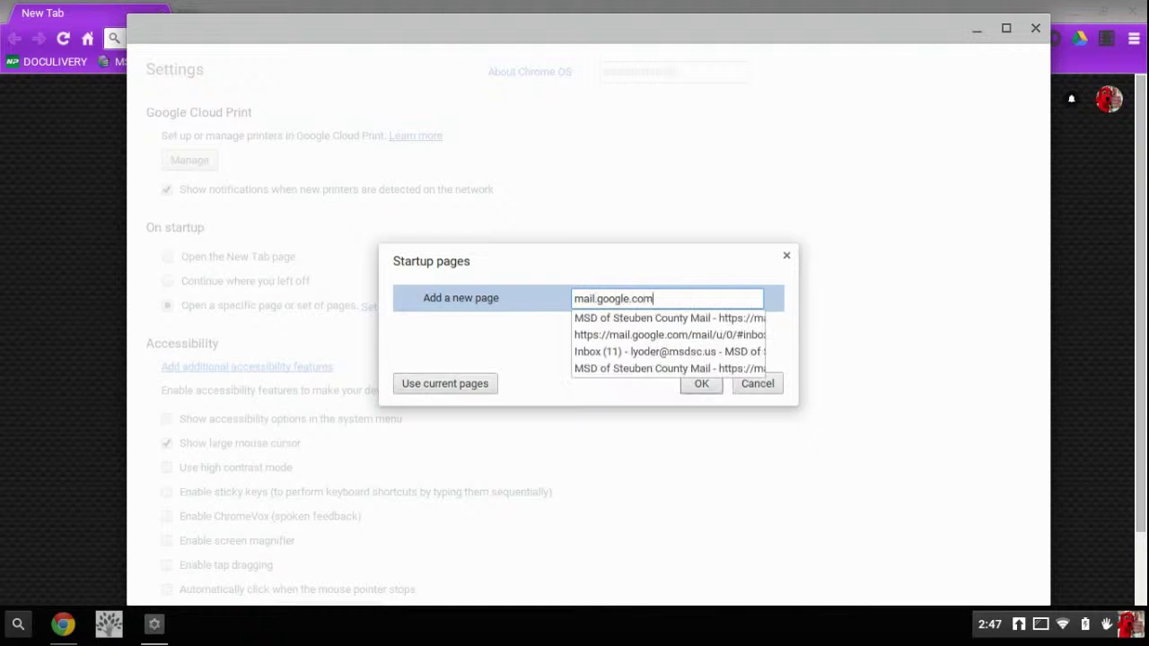
key("Return")
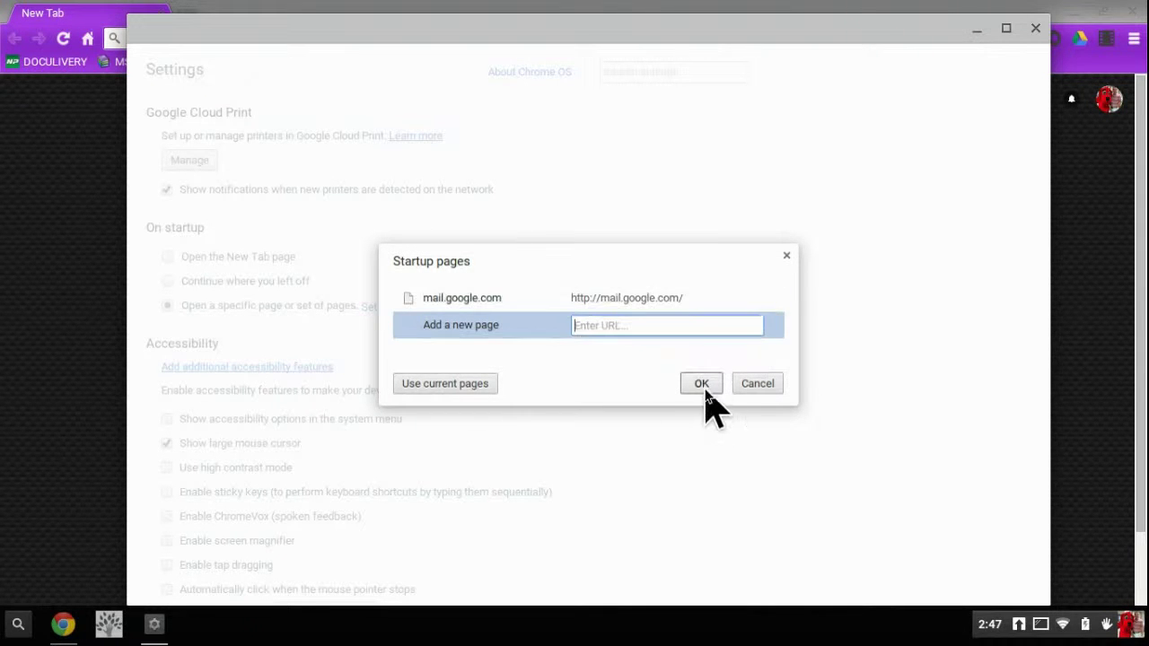
left_click(699, 386)
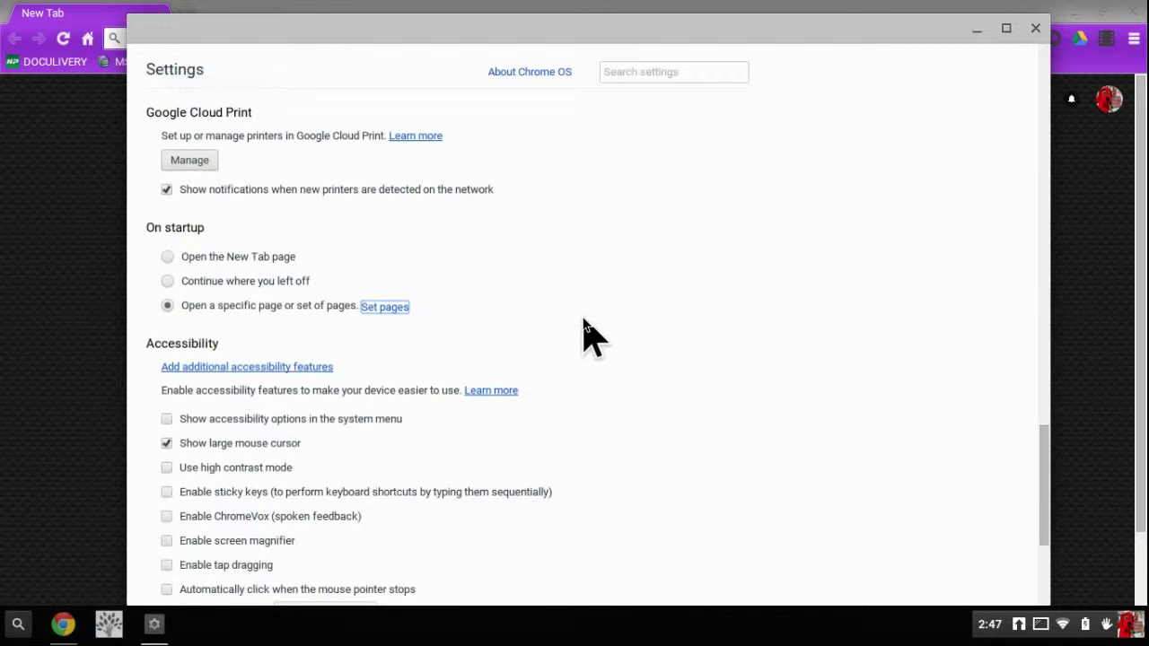
scroll(585, 333, "down", 3)
scroll(584, 311, "up", 15)
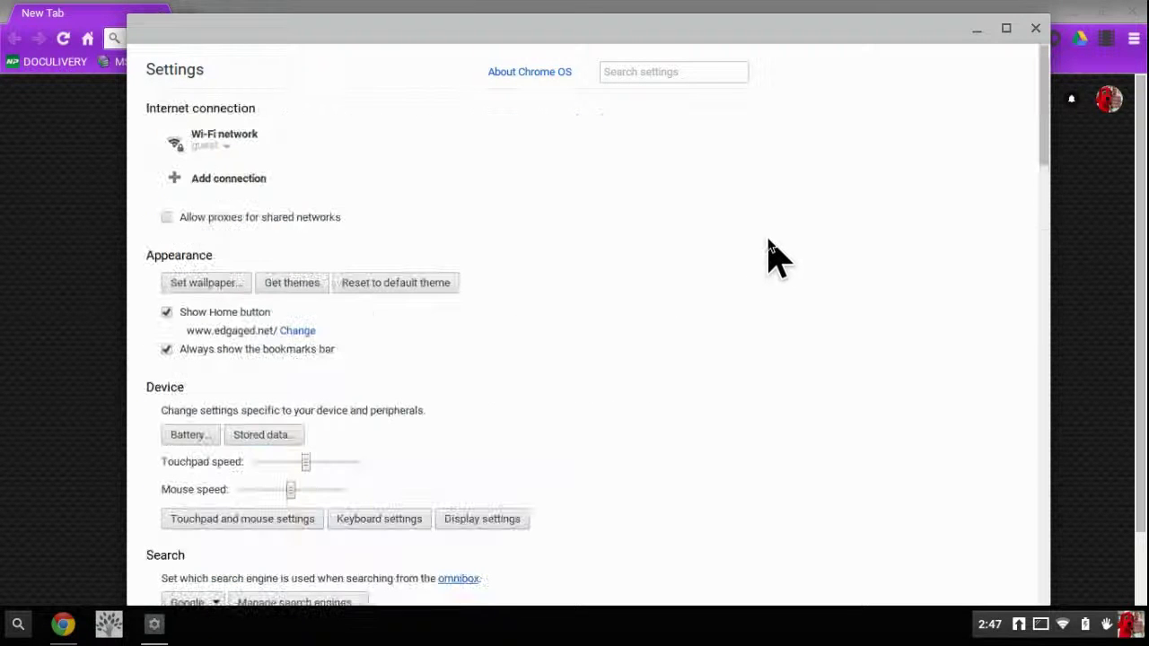
left_click(1036, 28)
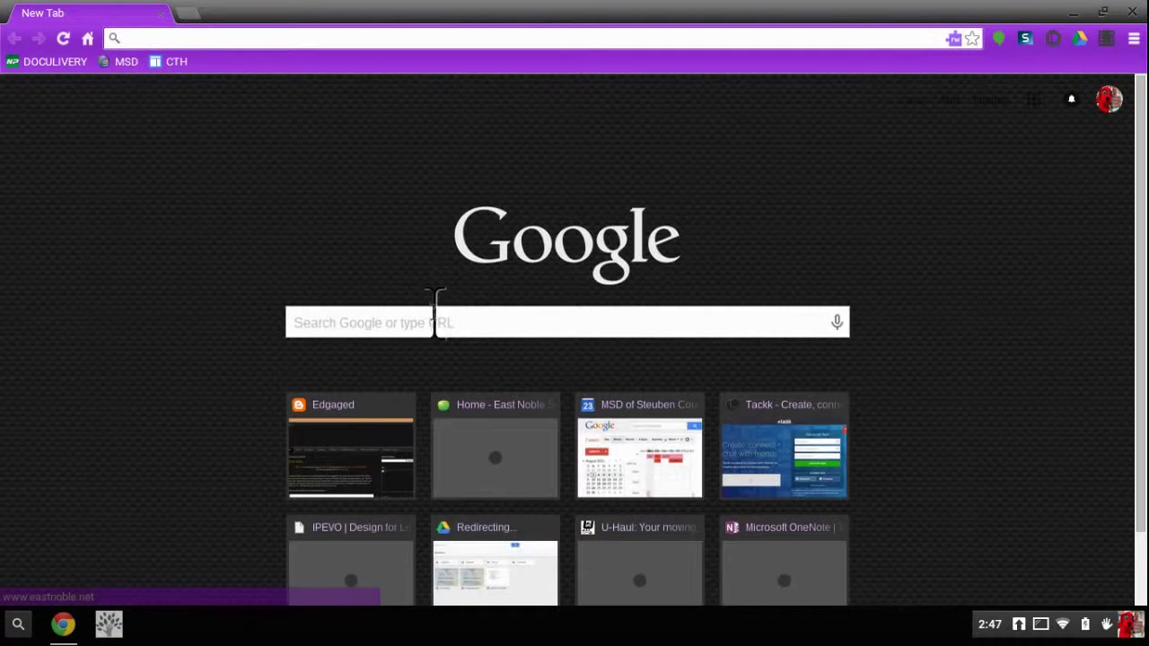
left_click(207, 38)
type("cal")
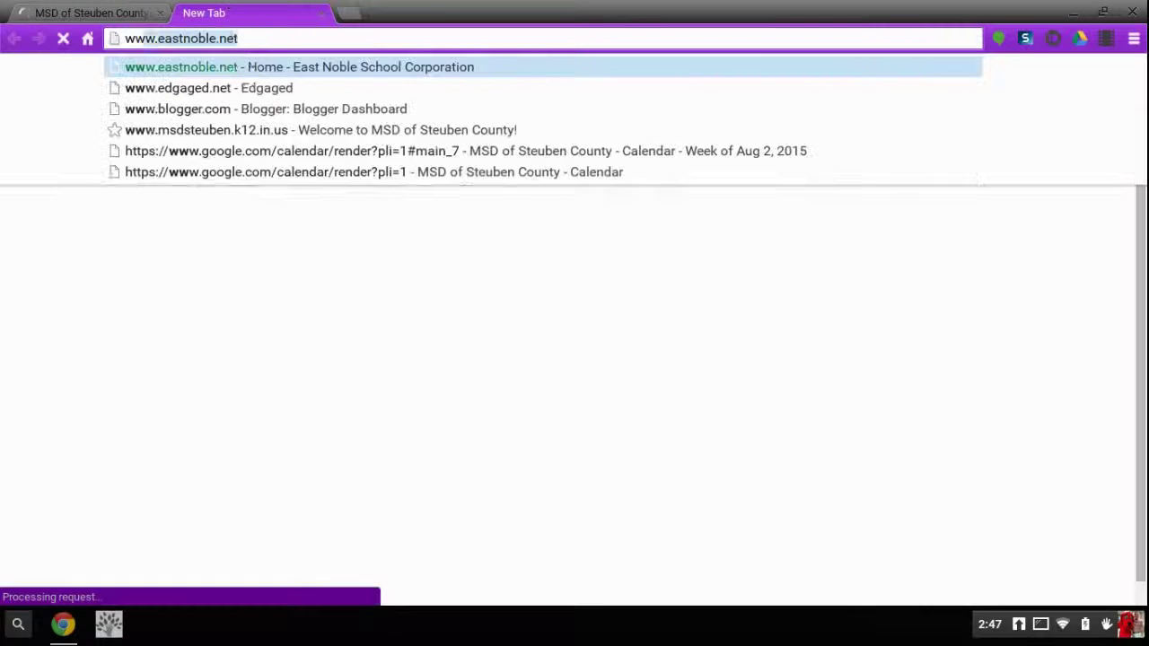
key("Return")
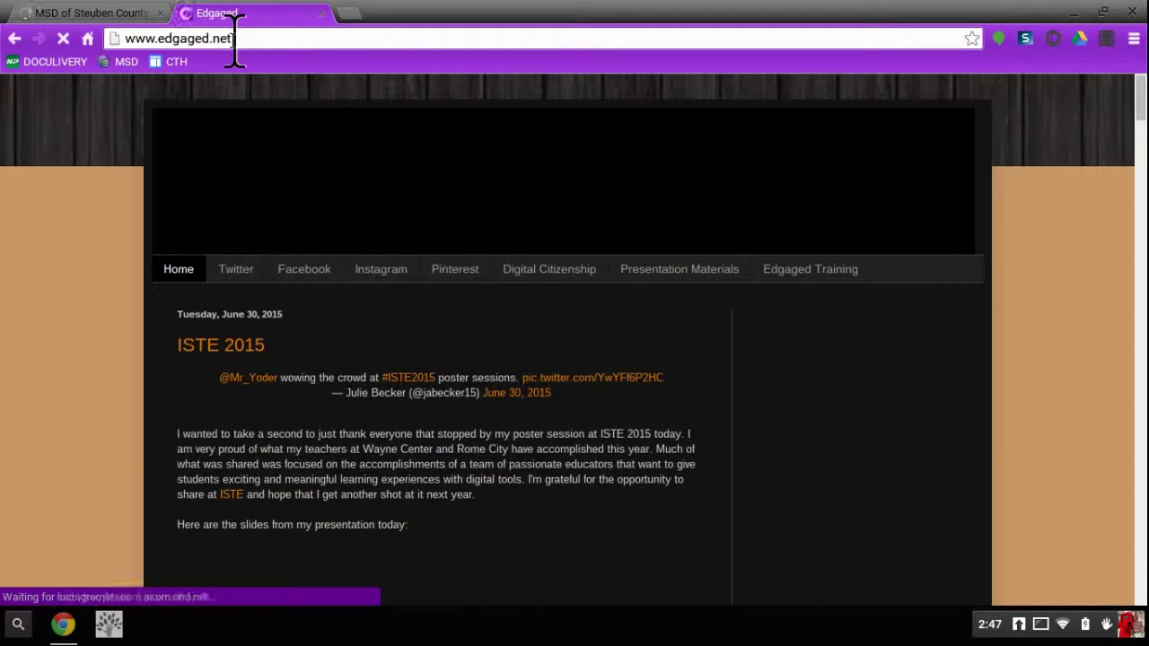
left_click(103, 13)
left_click(227, 14)
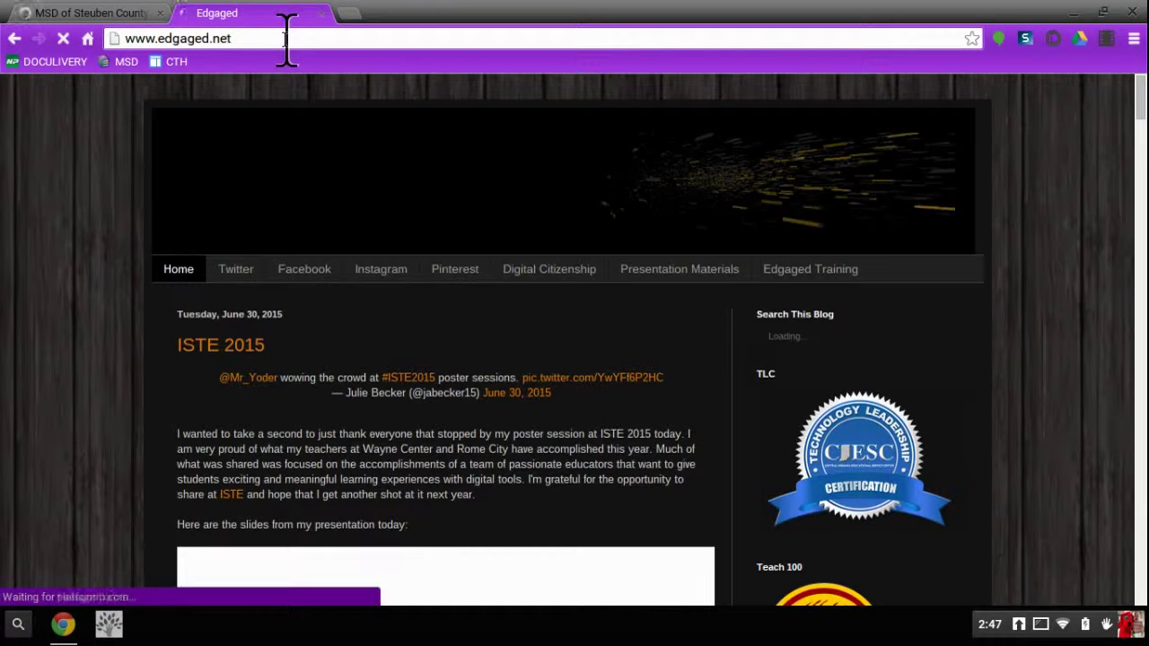
left_click(117, 13)
left_click(265, 13)
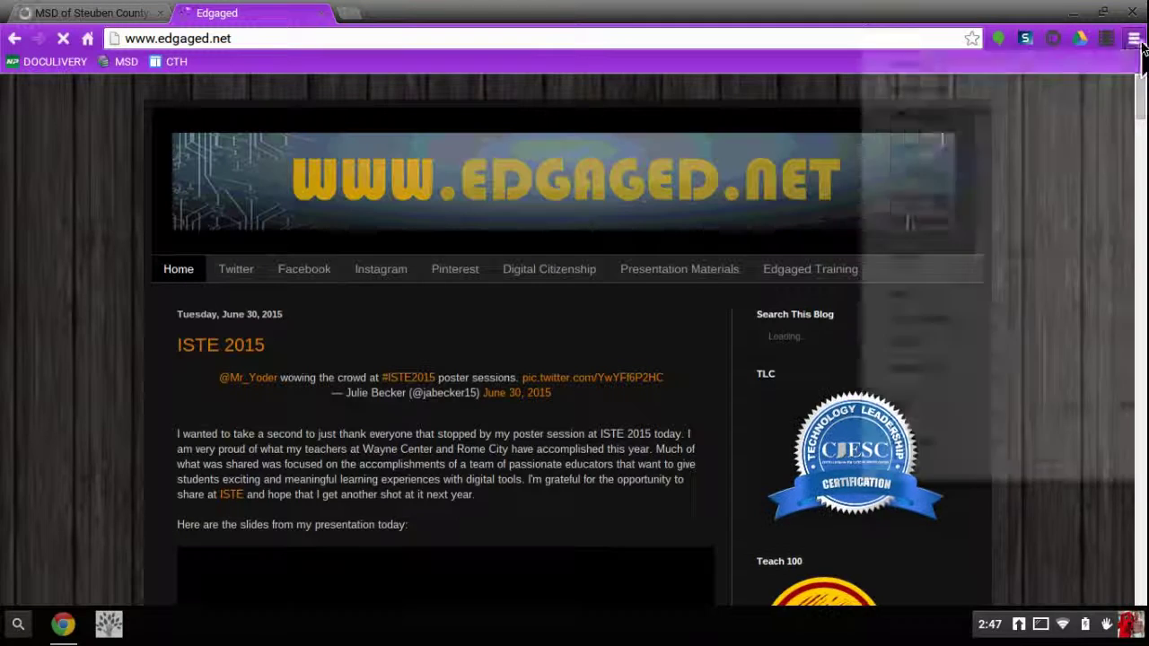
- Reopen the advanced browser settings and bring up the list of startup pages
left_click(1134, 38)
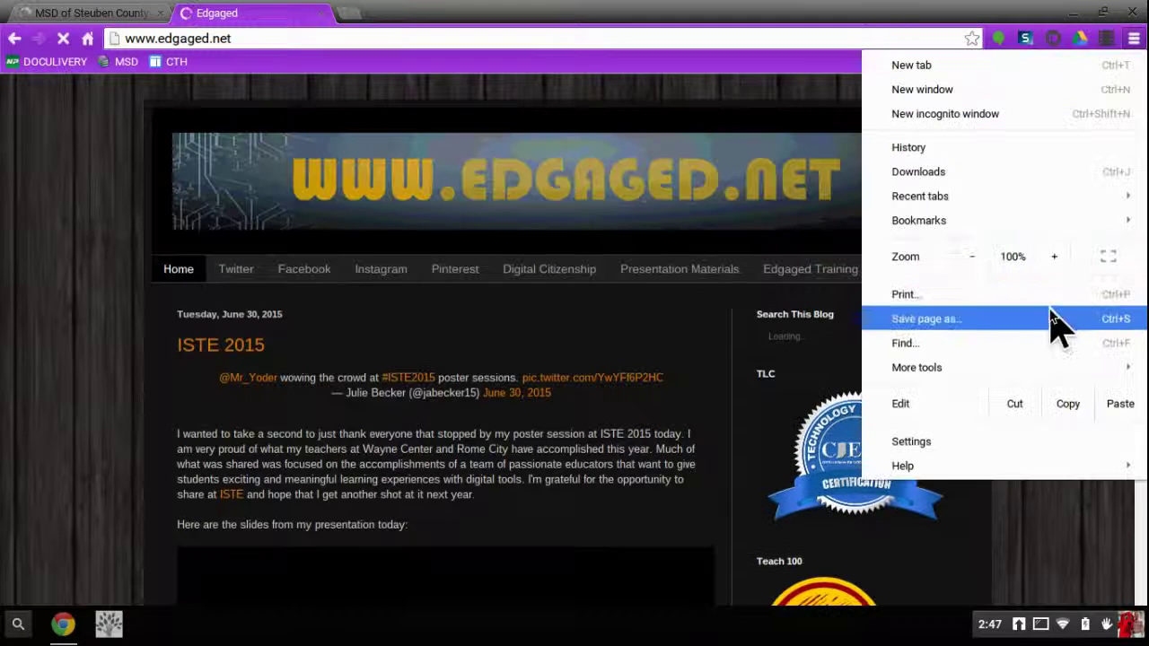
left_click(981, 442)
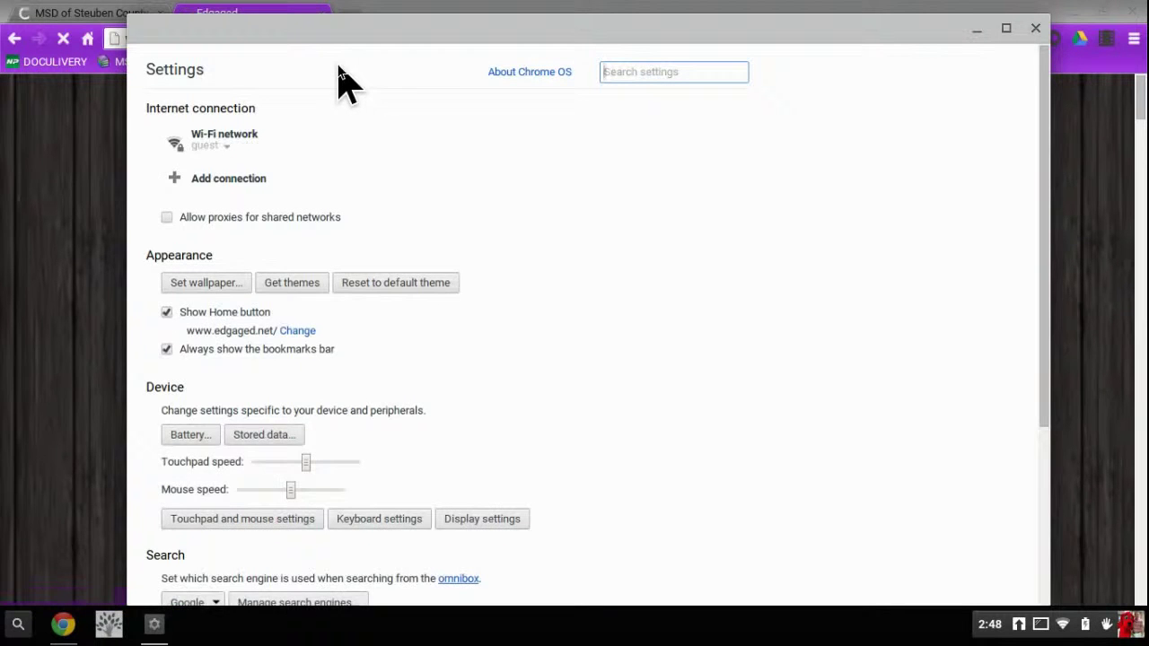
scroll(494, 326, "down", 3)
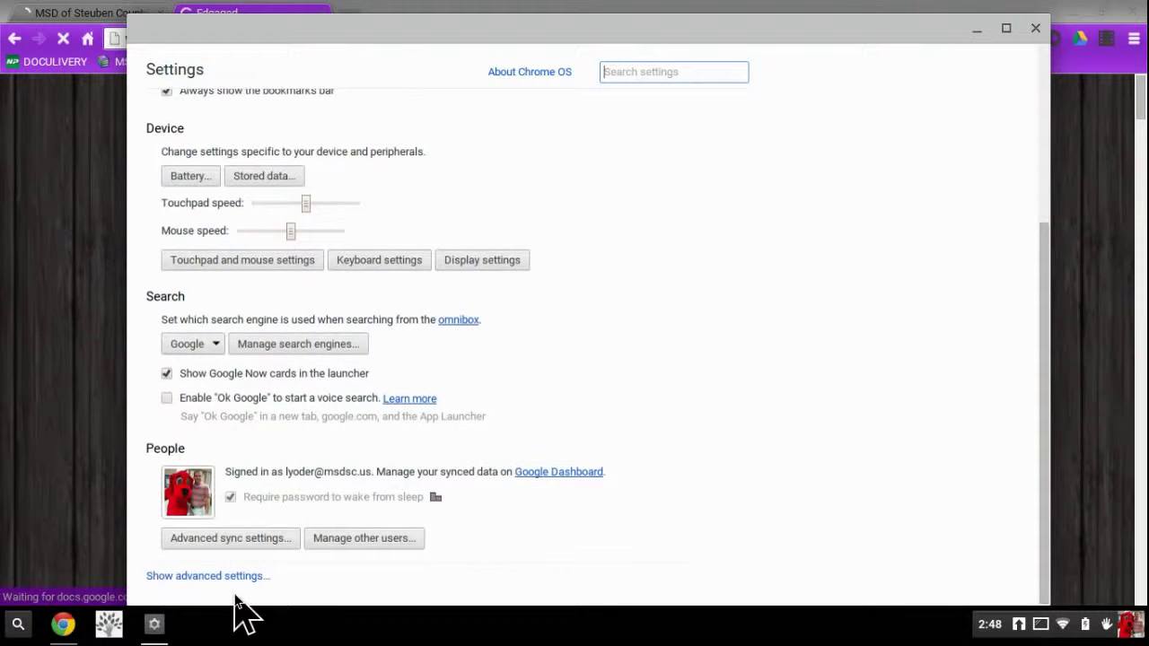
left_click(238, 577)
scroll(534, 431, "down", 10)
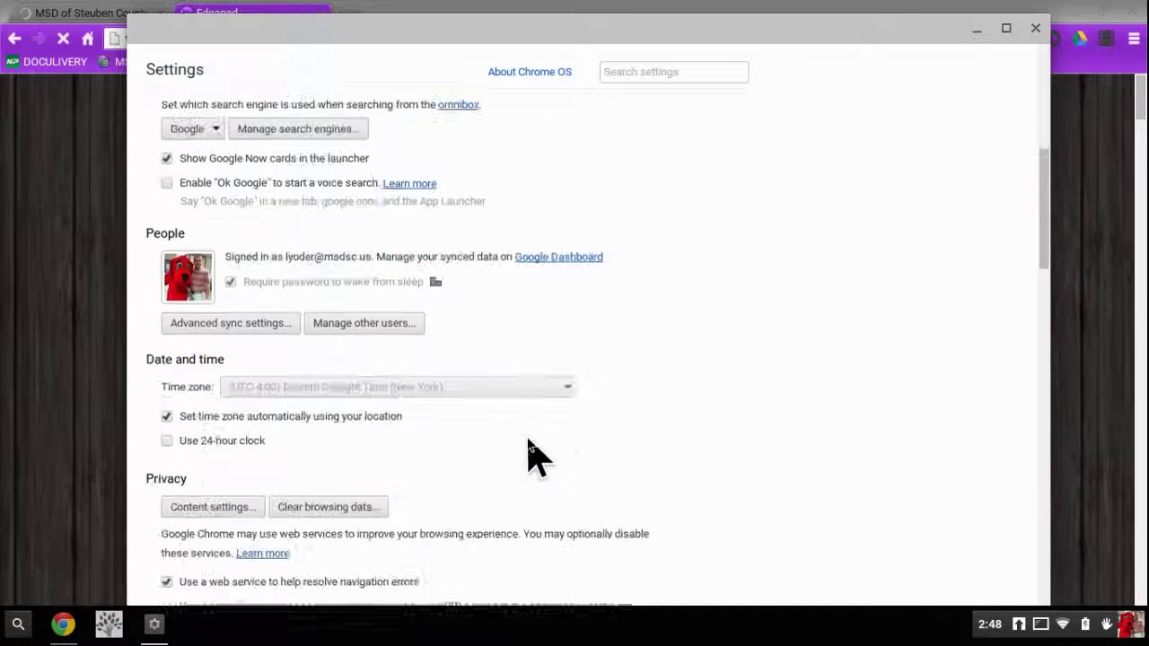
scroll(534, 458, "down", 10)
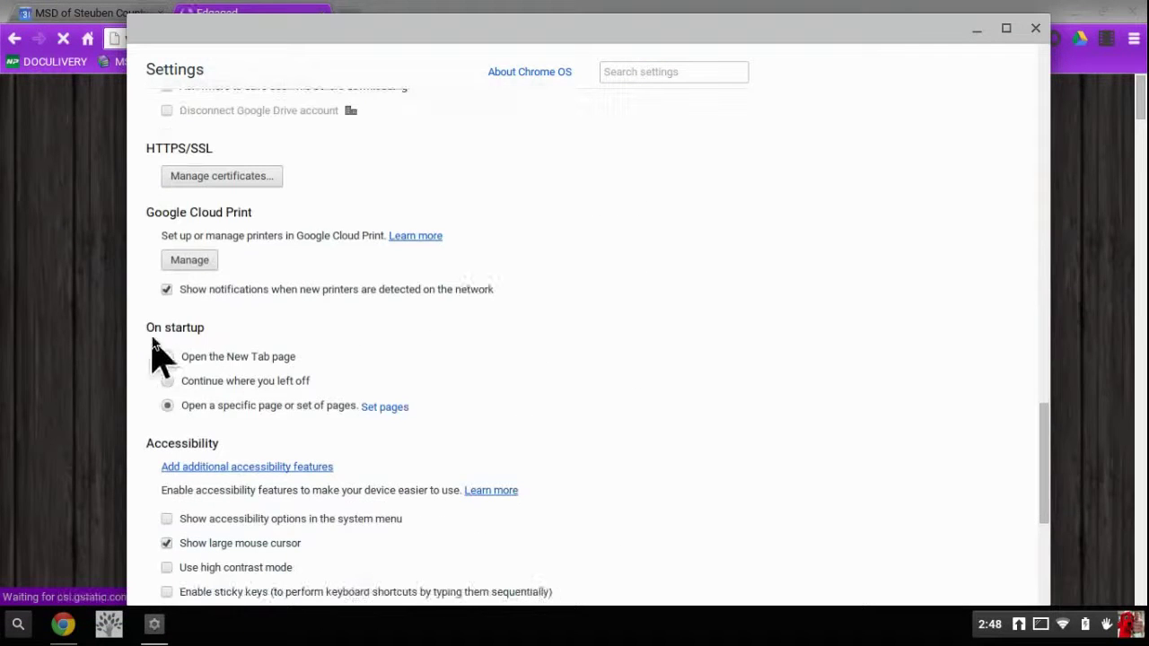
left_click(373, 409)
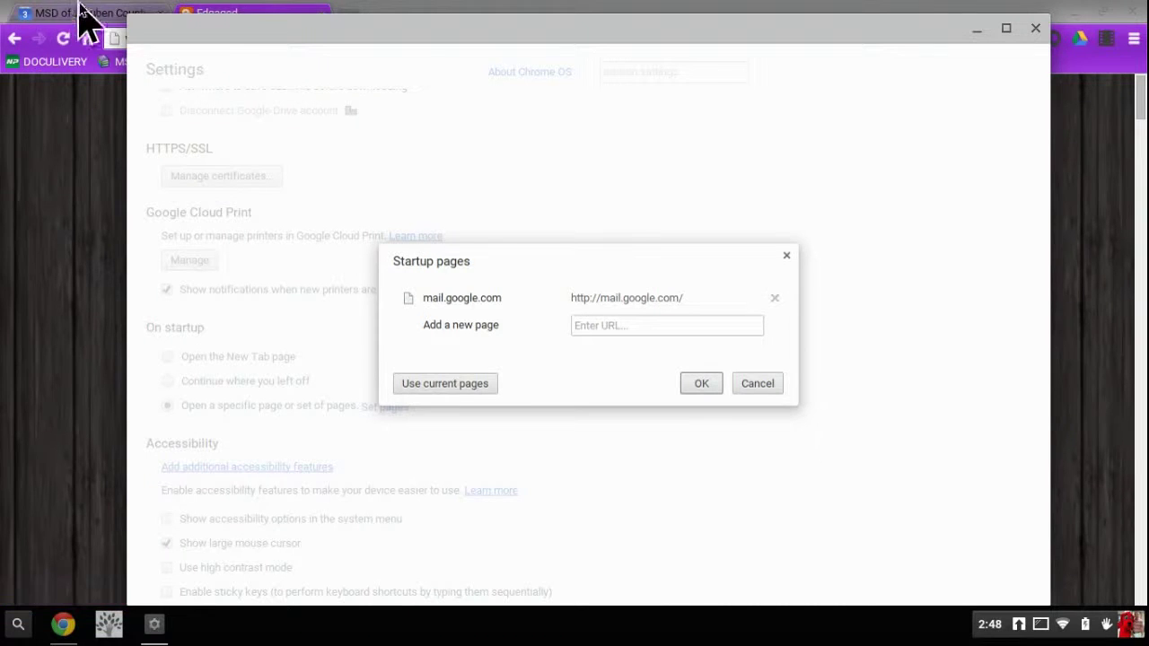
- Fill the startup pages list with the currently open pages
left_click(446, 383)
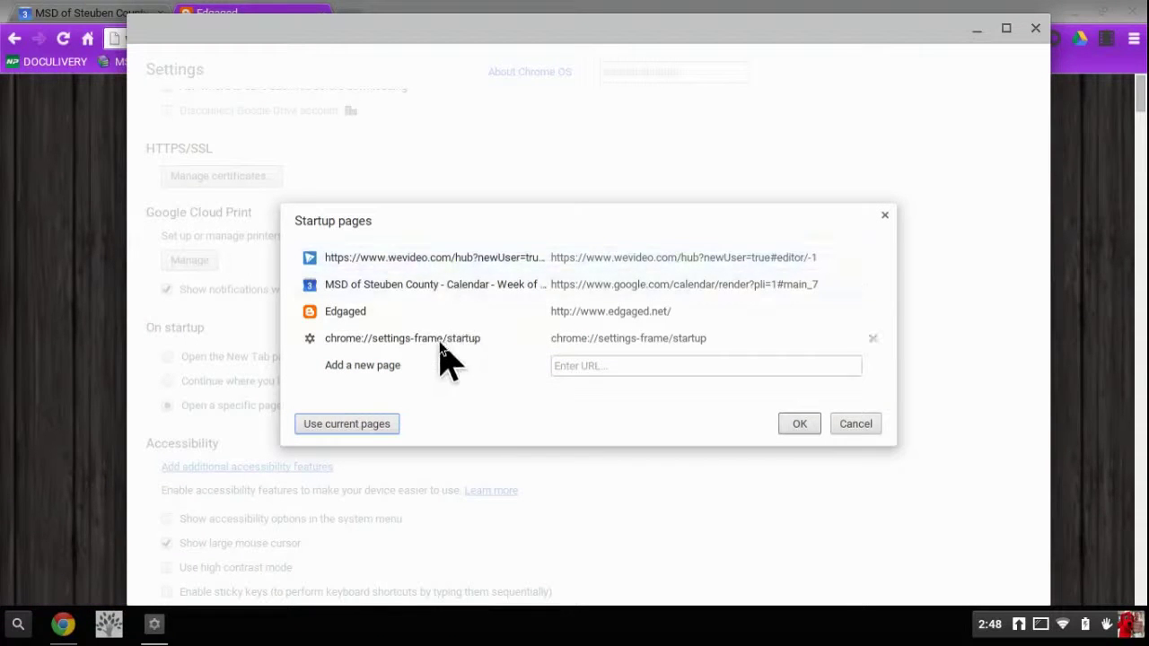
left_click(472, 285)
left_click(521, 339)
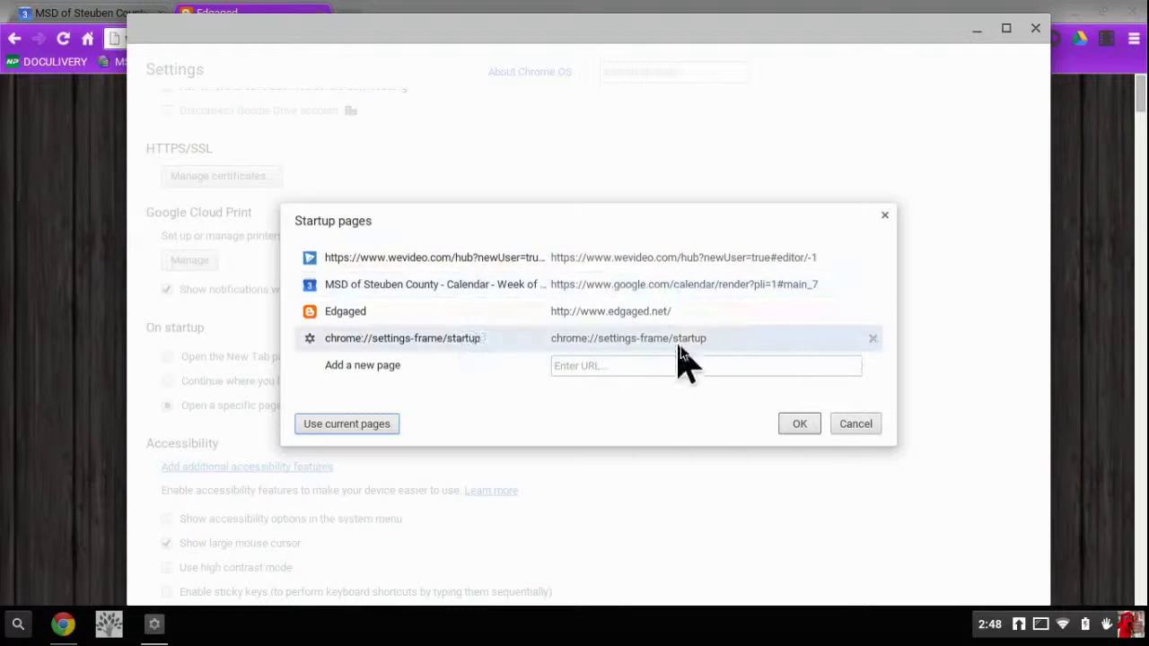
- Remove the chrome://settings-frame/startup and WeVideo entries from the startup pages, save the list and close the settings
left_click(873, 338)
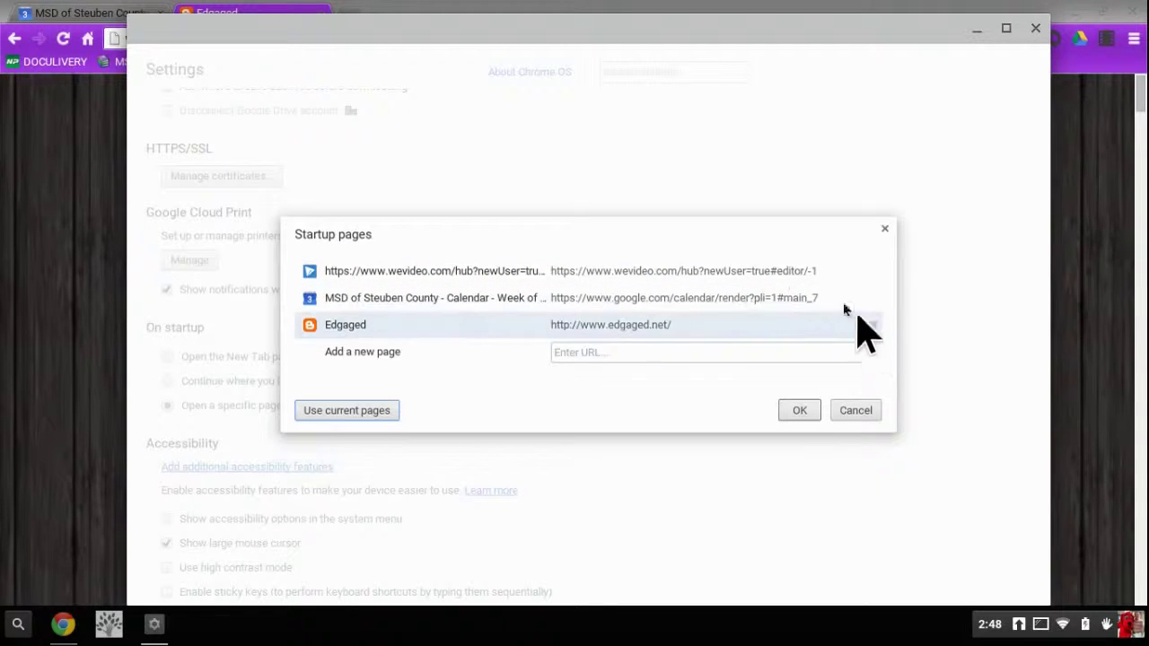
left_click(870, 271)
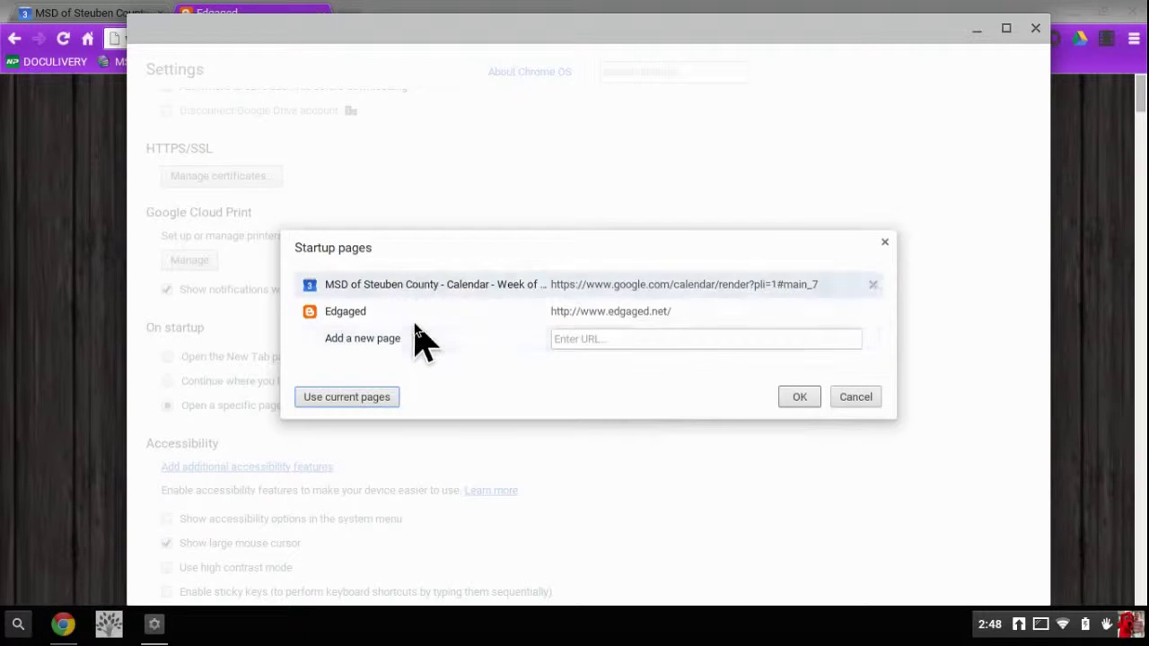
left_click(799, 398)
scroll(577, 385, "down", 3)
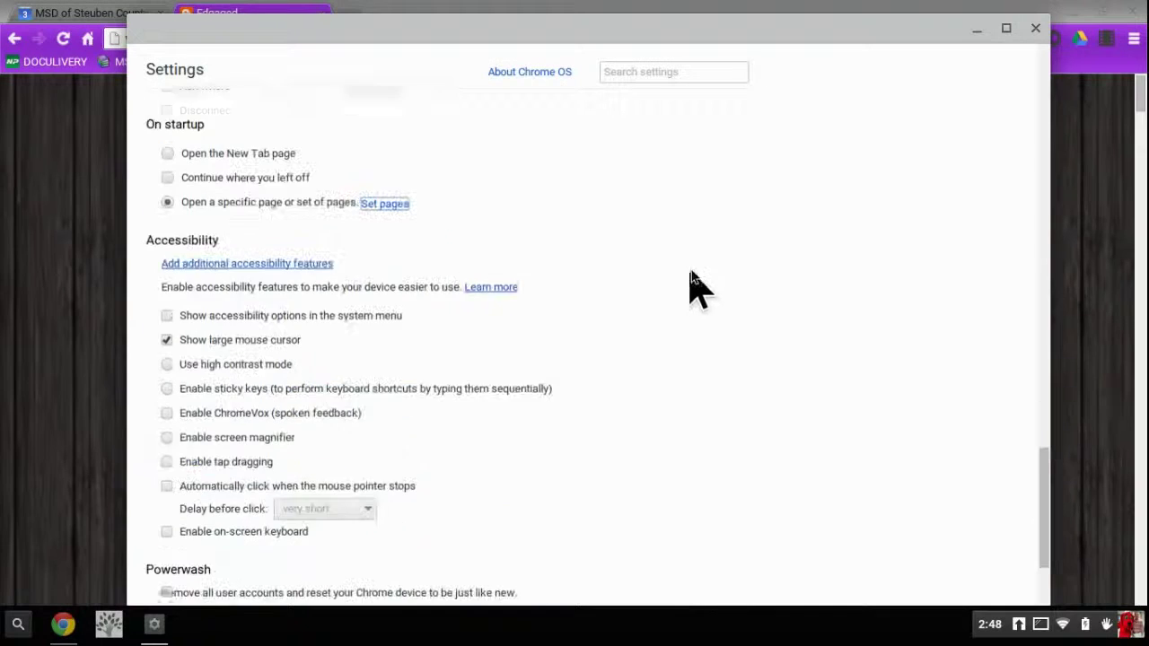
scroll(709, 309, "down", 3)
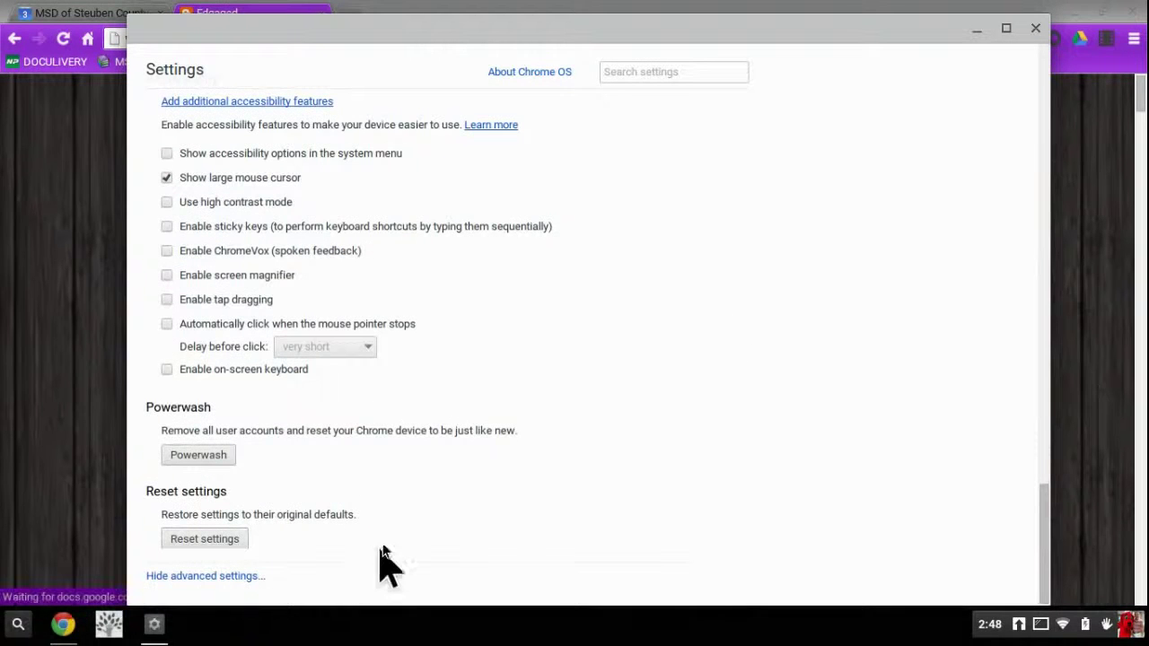
scroll(802, 419, "up", 20)
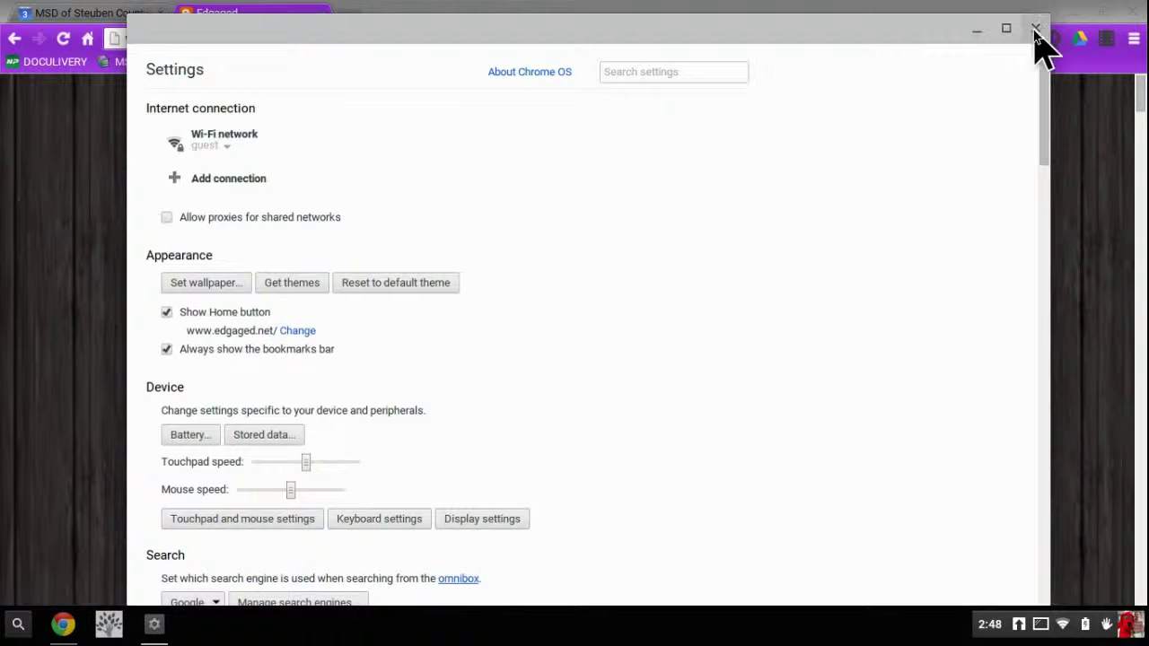
left_click(1035, 30)
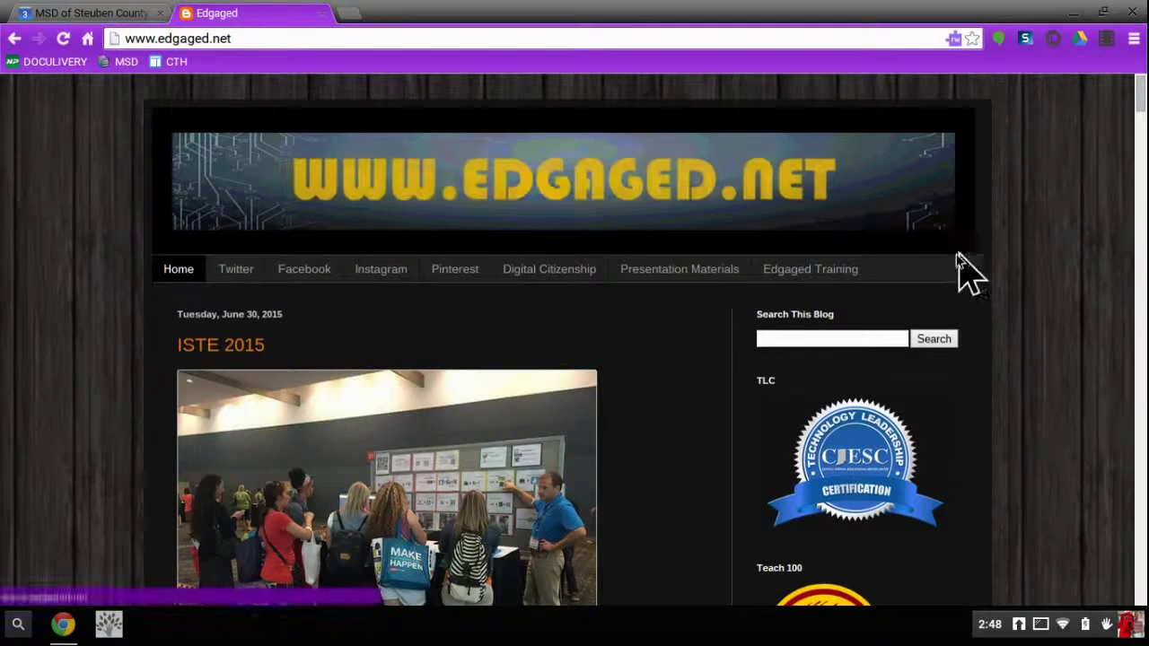